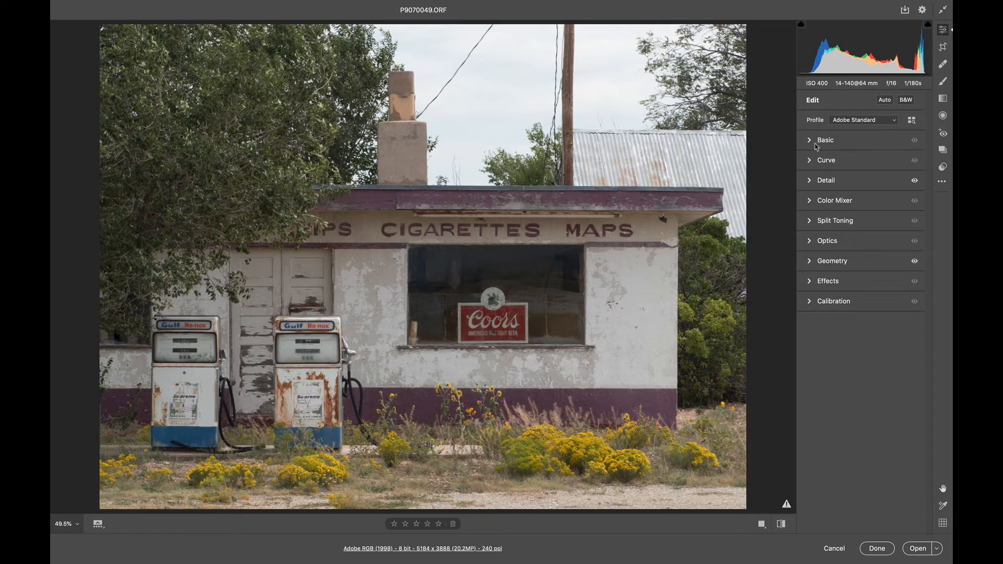
Set Blacks to -24 and Whites to +32 in the photo's Basic adjustments
left_click(809, 141)
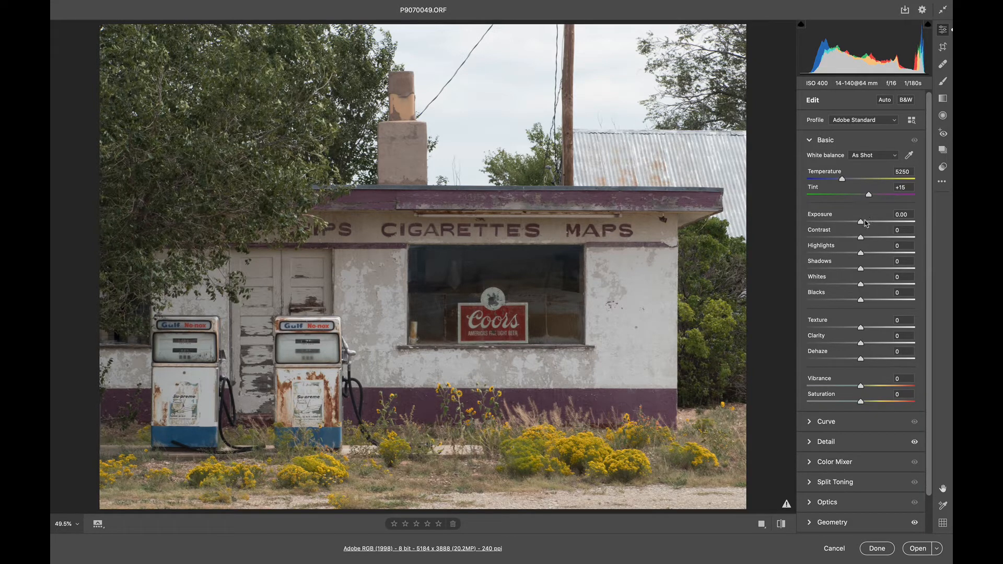
left_click_drag(861, 301, 848, 302)
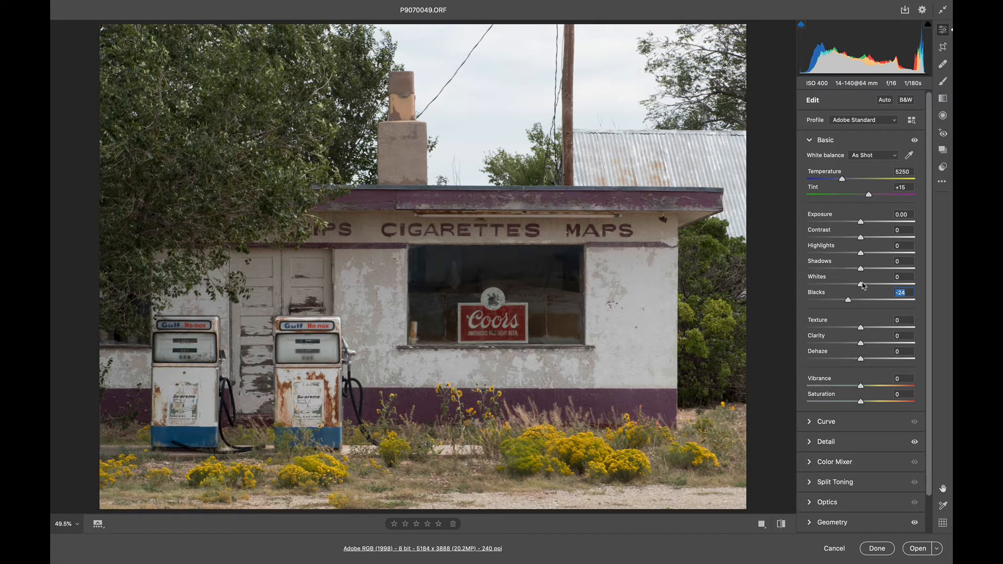
left_click_drag(862, 284, 879, 286)
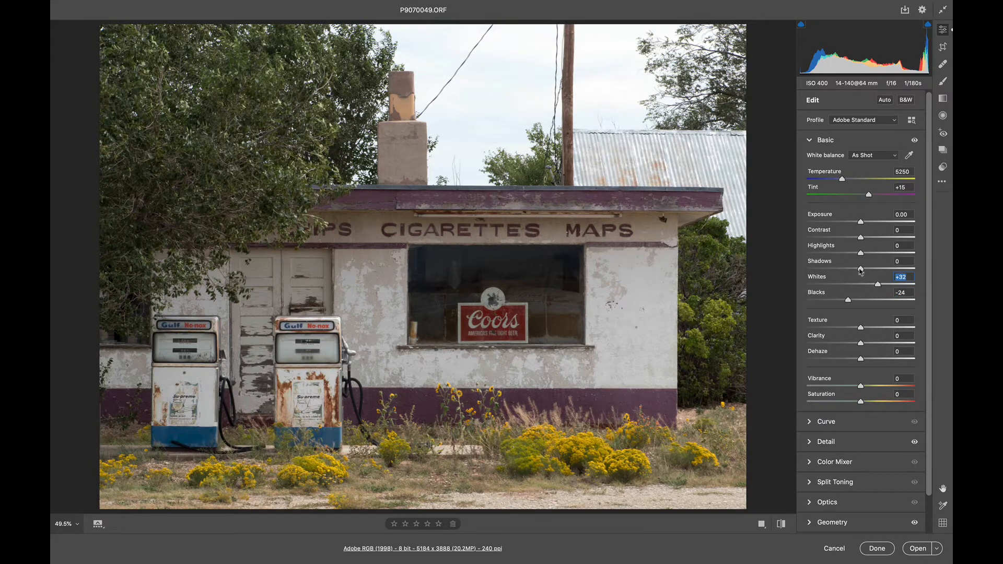
Compare the photo with and without the Basic adjustments
left_click(915, 140)
left_click(914, 140)
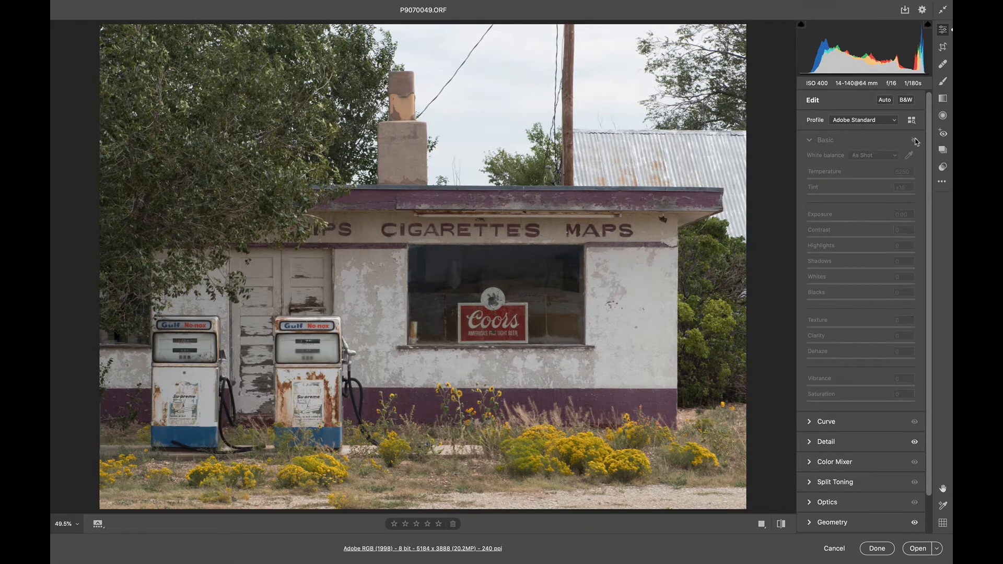
left_click(915, 141)
left_click(915, 140)
left_click(914, 141)
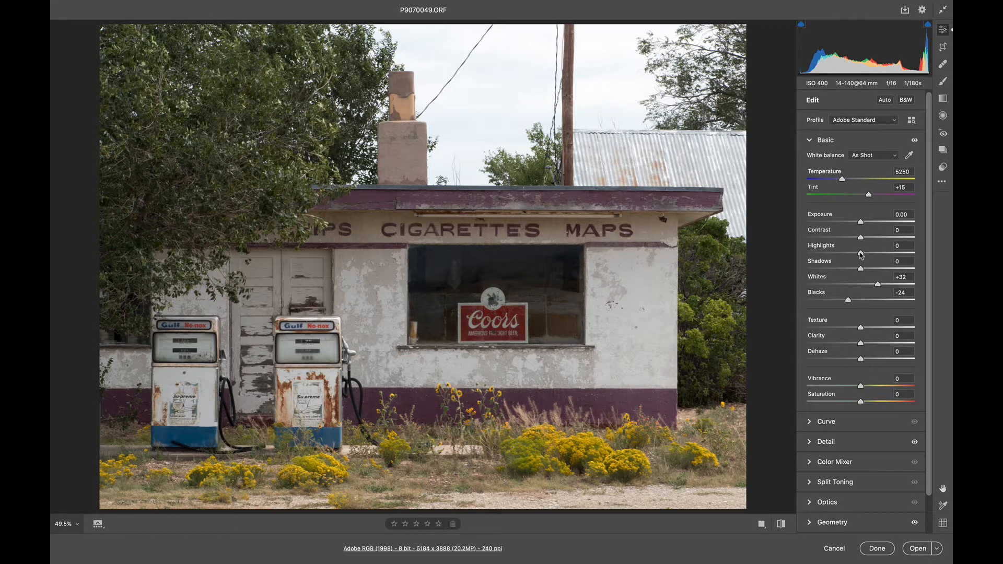
Set the whole photo's Highlights to -100, Shadows to +55, Contrast to +38 and Exposure to +0.10
left_click_drag(861, 254, 799, 254)
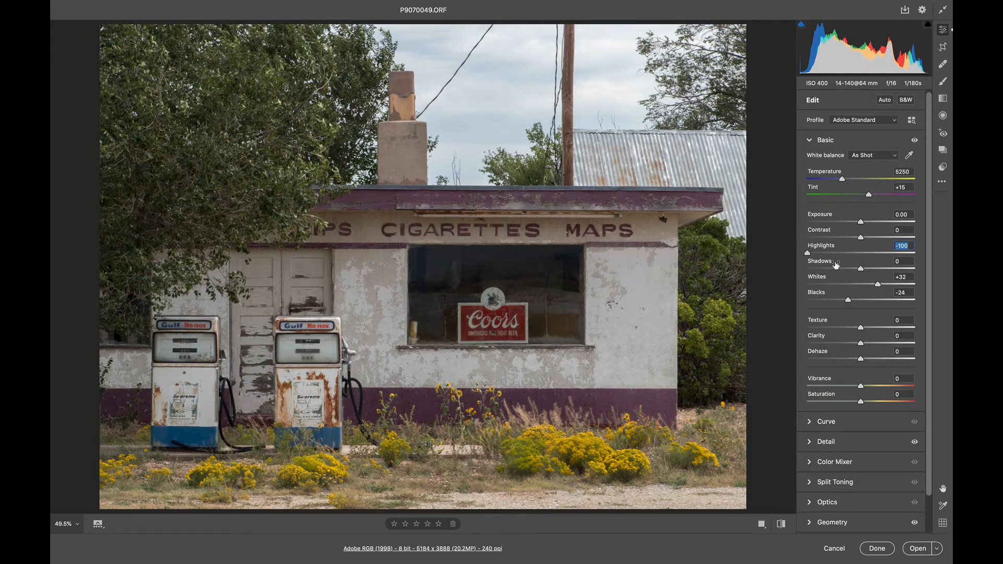
left_click_drag(861, 270, 891, 272)
mouse_move(861, 240)
left_mouse_down()
mouse_move(886, 242)
mouse_move(861, 224)
left_mouse_up()
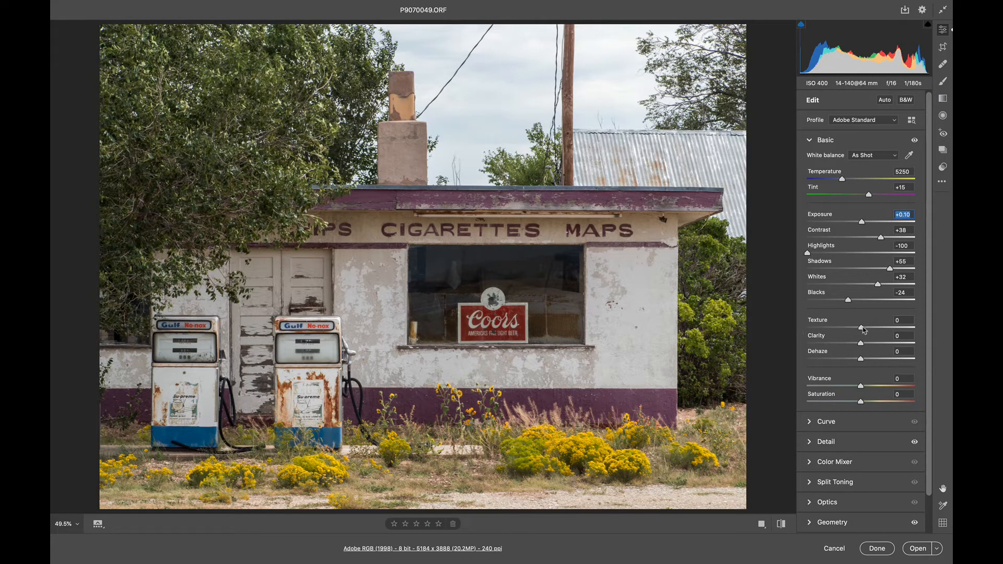
mouse_move(863, 329)
left_mouse_down()
mouse_move(883, 331)
mouse_move(865, 345)
mouse_move(883, 344)
mouse_move(867, 344)
left_mouse_up()
double_click(881, 328)
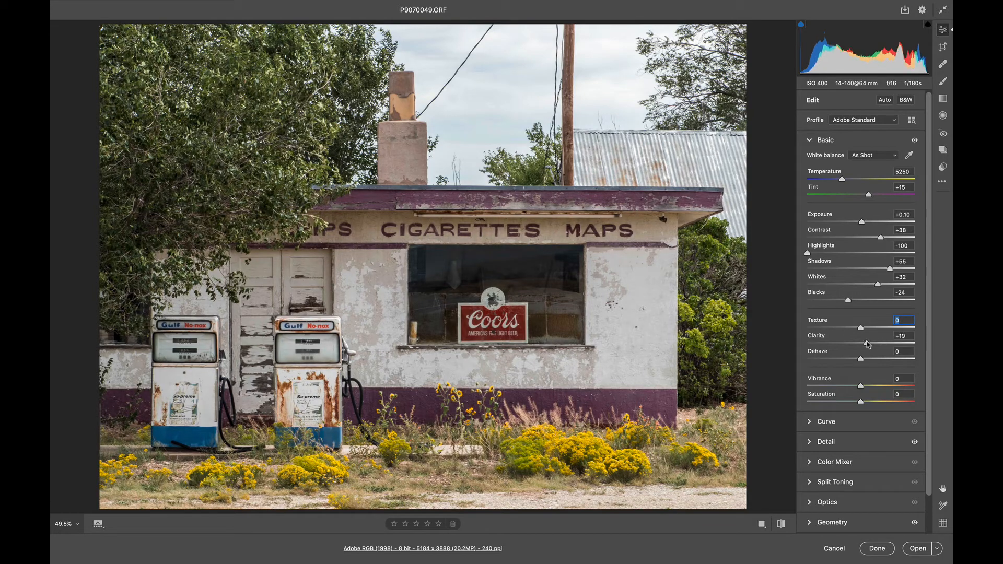
double_click(868, 343)
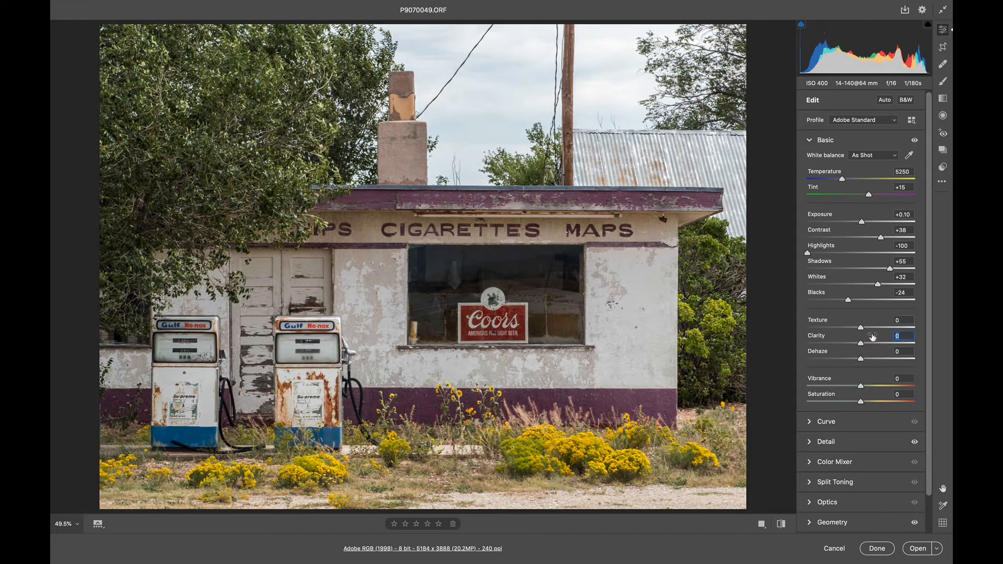
Set the photo's Texture to +27 and Clarity to +11
left_click_drag(861, 327, 867, 346)
left_click(861, 344)
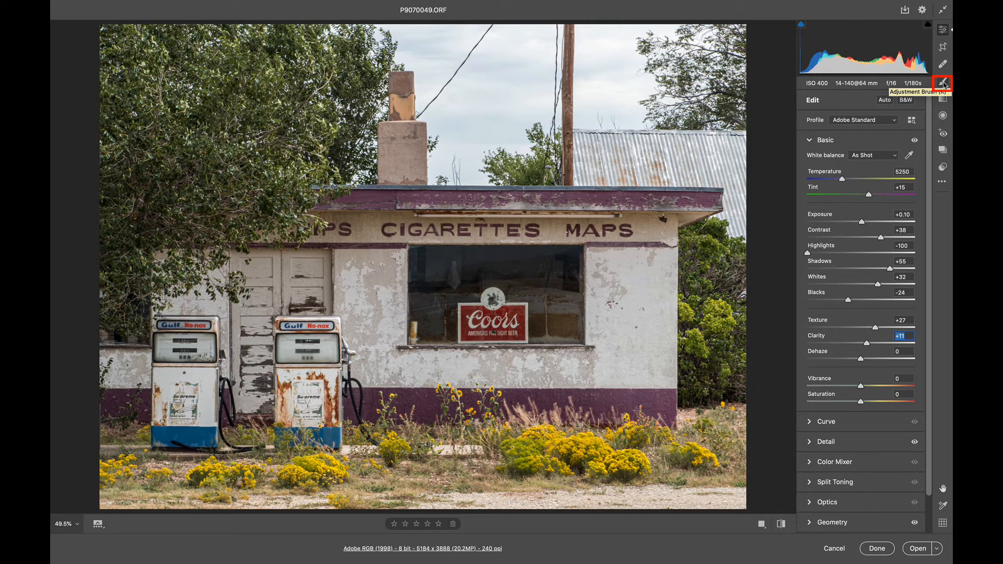
Paint over the sky using the Adjustment Brush with Highlights -100, brush size 12 and Auto Mask on
left_click(943, 82)
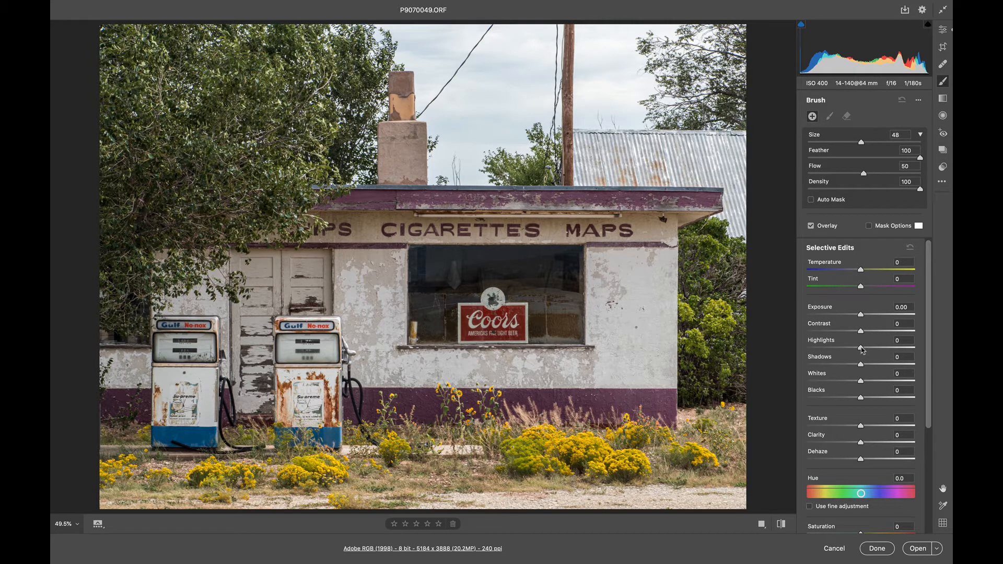
left_click_drag(862, 350, 769, 349)
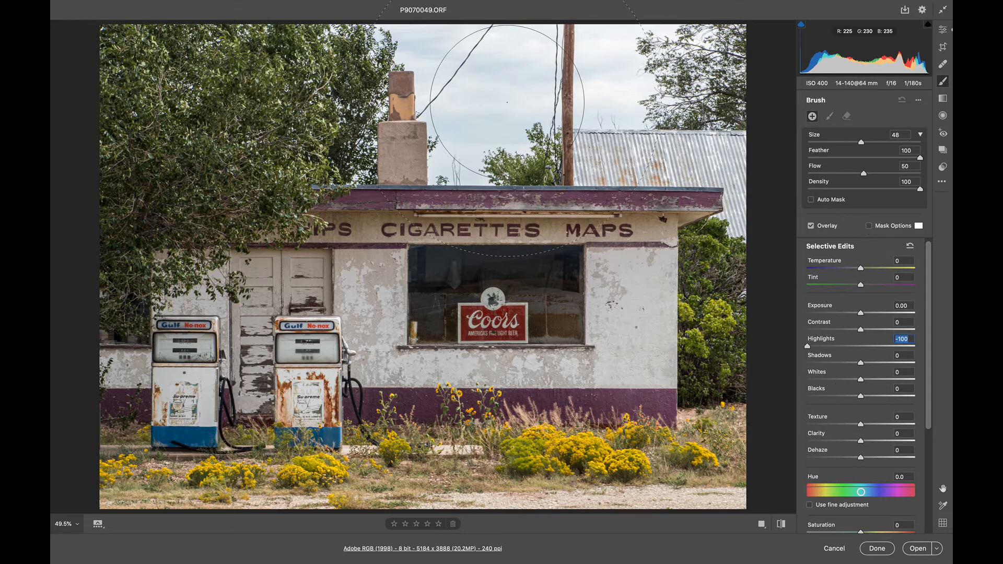
key("bracketleft")
key("bracketleft")
key("bracketleft")
key("bracketleft")
key("bracketleft")
key("bracketleft")
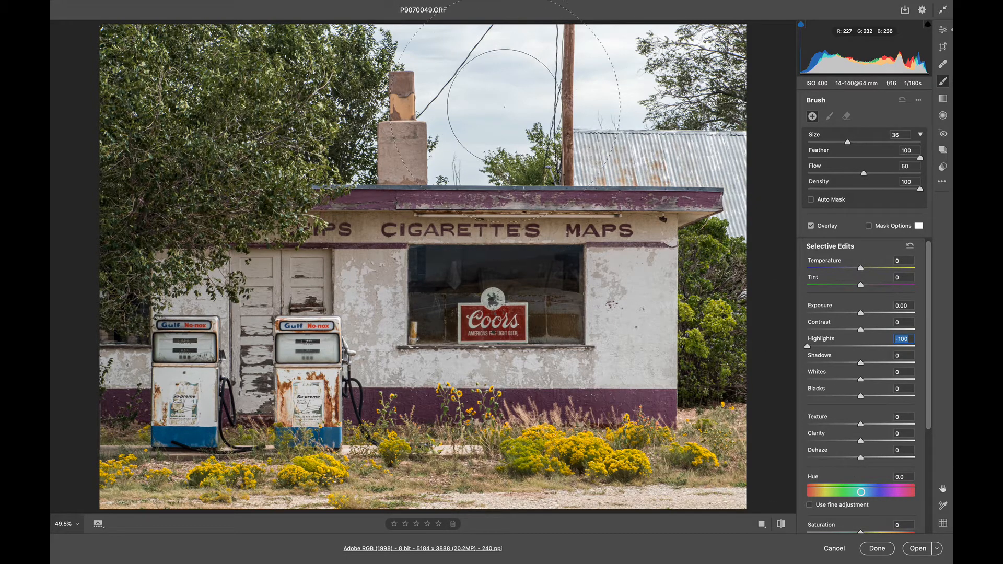
key("bracketleft")
key("bracketleft")
key("bracketleft")
key("bracketleft")
key("bracketleft")
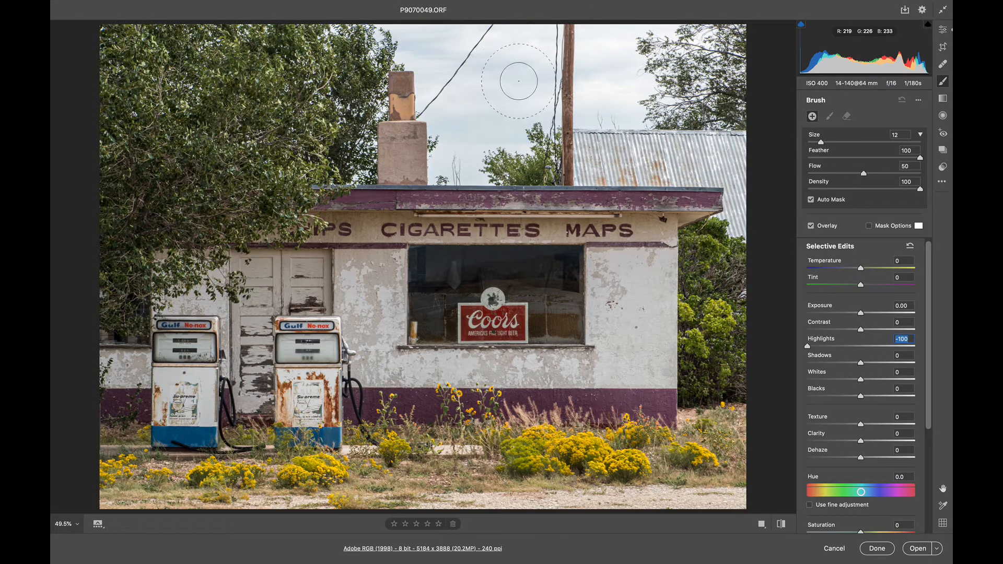
mouse_move(532, 69)
left_mouse_down()
mouse_move(469, 68)
mouse_move(422, 52)
mouse_move(541, 61)
mouse_move(459, 148)
mouse_move(425, 58)
mouse_move(519, 46)
left_mouse_up()
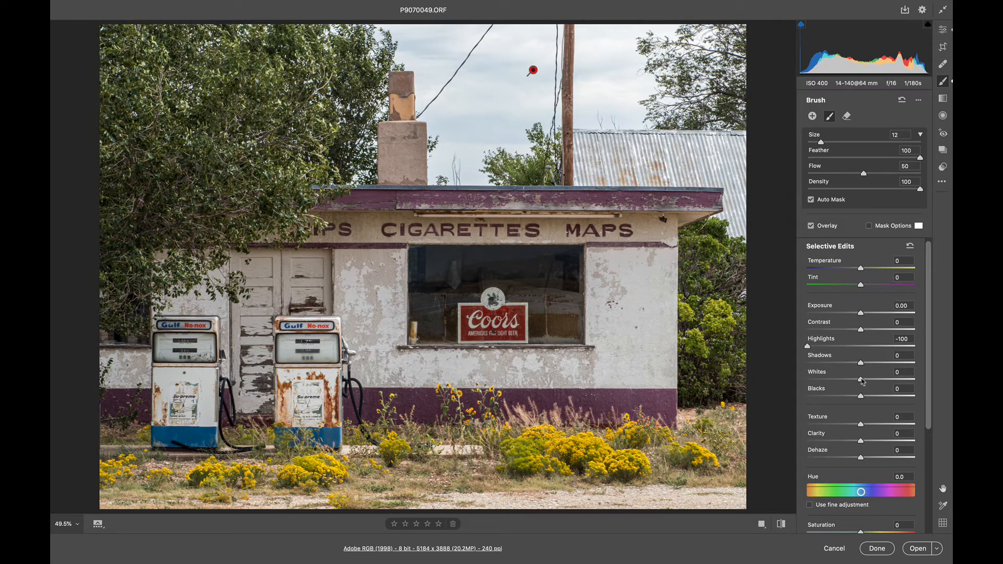
Set the sky adjustment's Whites to -10, Blacks to -27, Saturation to +100 and Dehaze to +35
left_click_drag(860, 380, 845, 397)
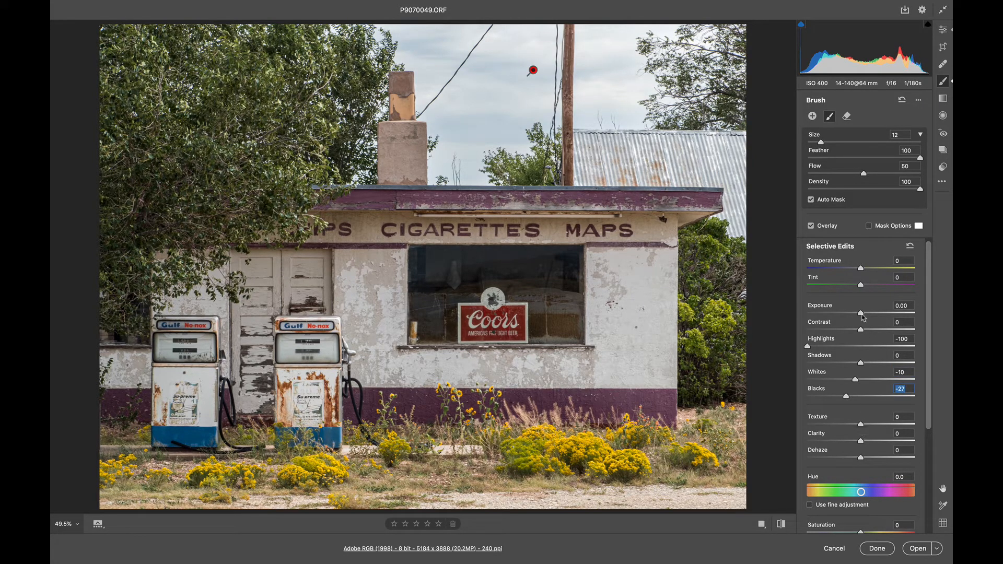
scroll(872, 414, "down", 5)
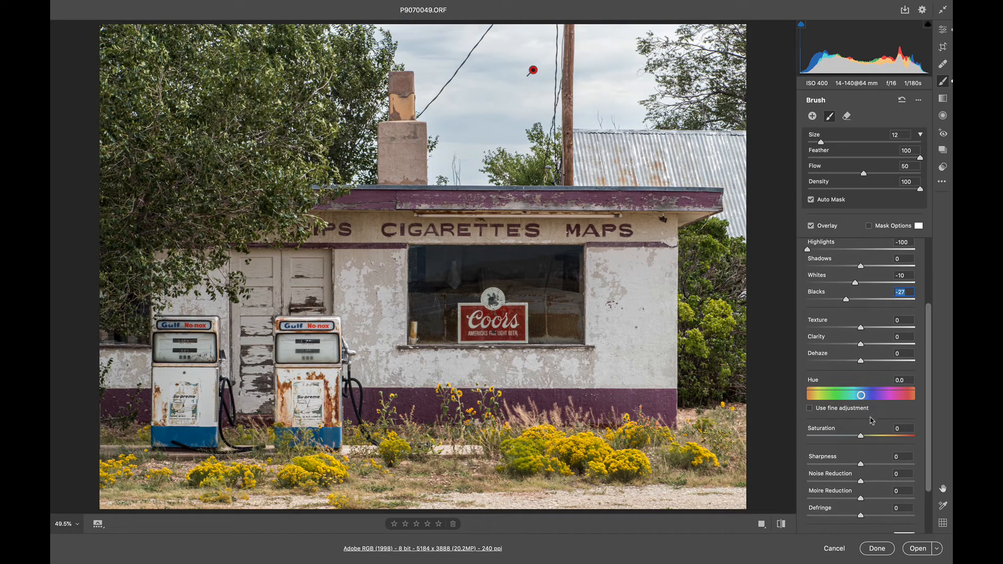
left_click_drag(861, 438, 915, 436)
left_click_drag(861, 361, 879, 361)
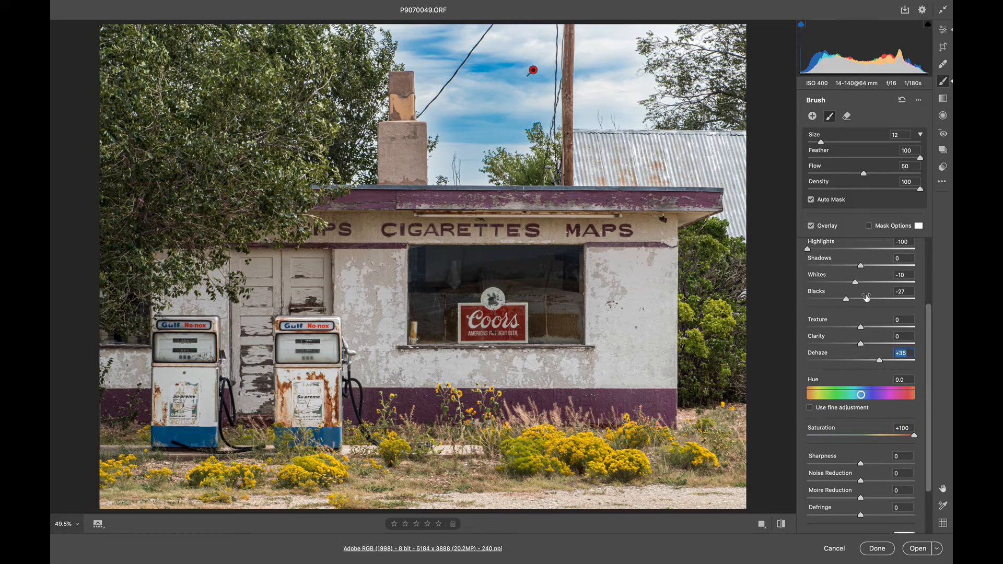
Refine the sky adjustment with Highlights at -100, Whites at -14 and Blacks at -41
scroll(865, 298, "up", 3)
mouse_move(808, 331)
left_mouse_down()
mouse_move(828, 331)
mouse_move(799, 332)
left_mouse_up()
scroll(876, 342, "down", 3)
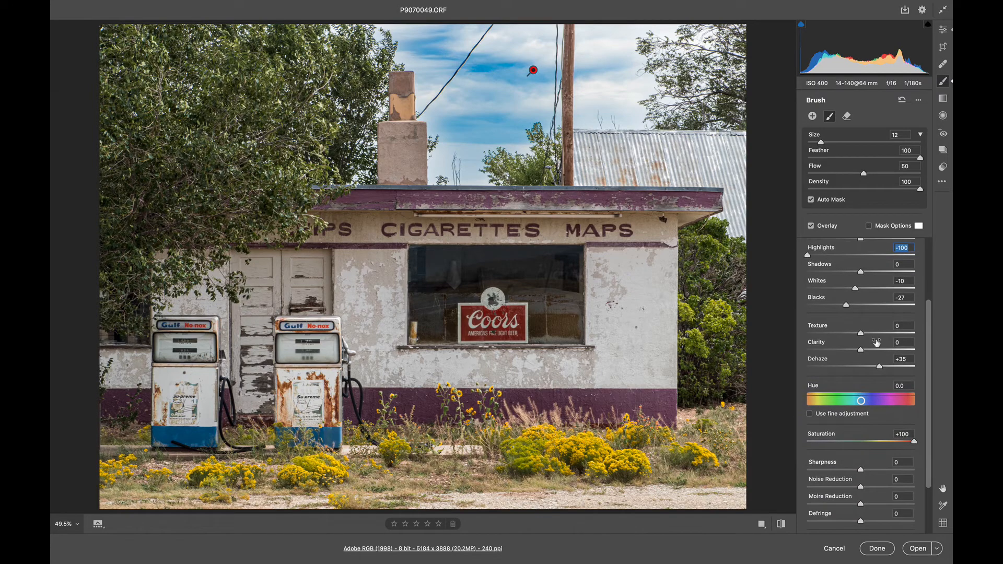
scroll(876, 343, "up", 3)
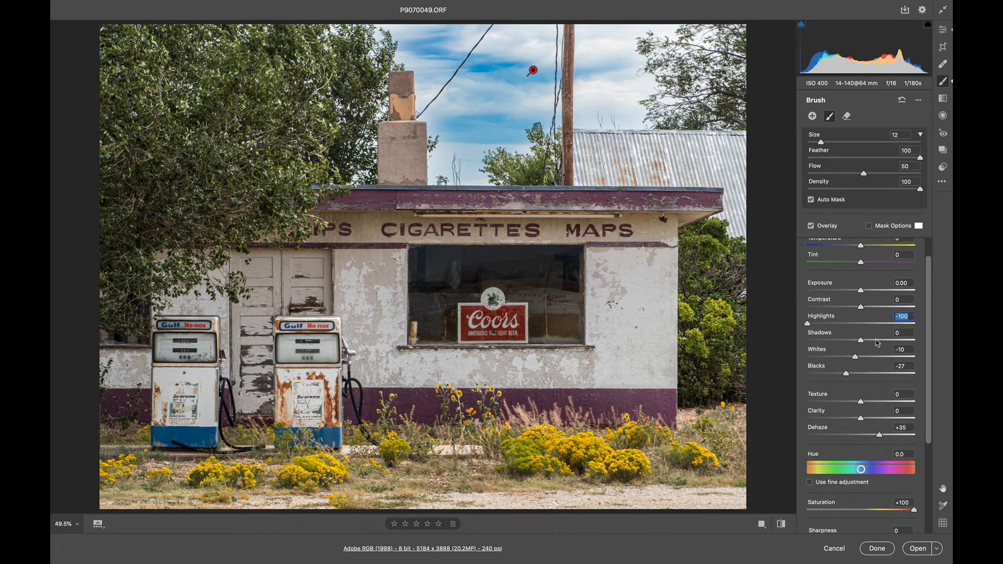
scroll(877, 343, "down", 4)
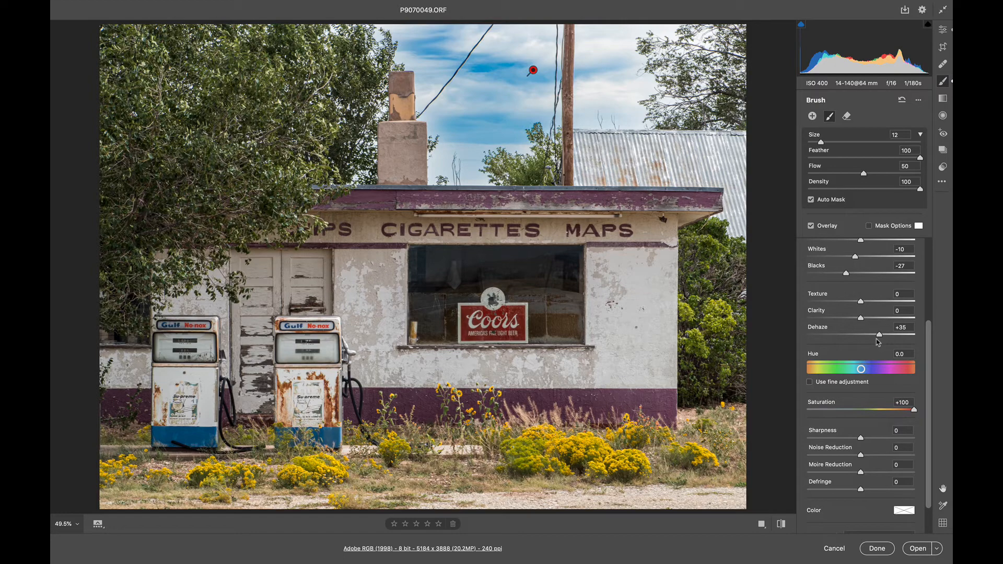
scroll(878, 342, "up", 2)
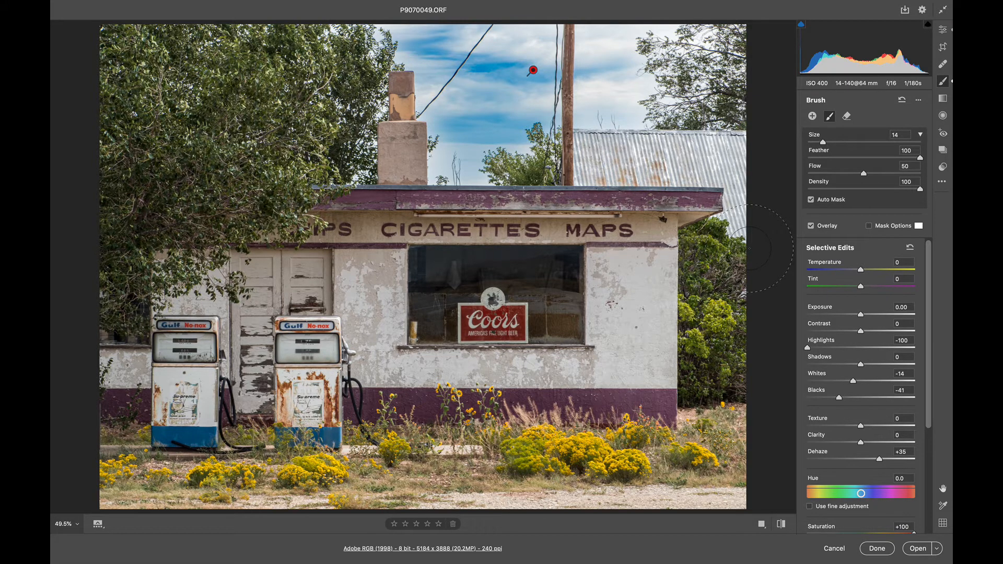
Create a new brush adjustment and paint over the yellow flowers, using size 14 near the building and size 9 below the gas pumps
left_click(812, 117)
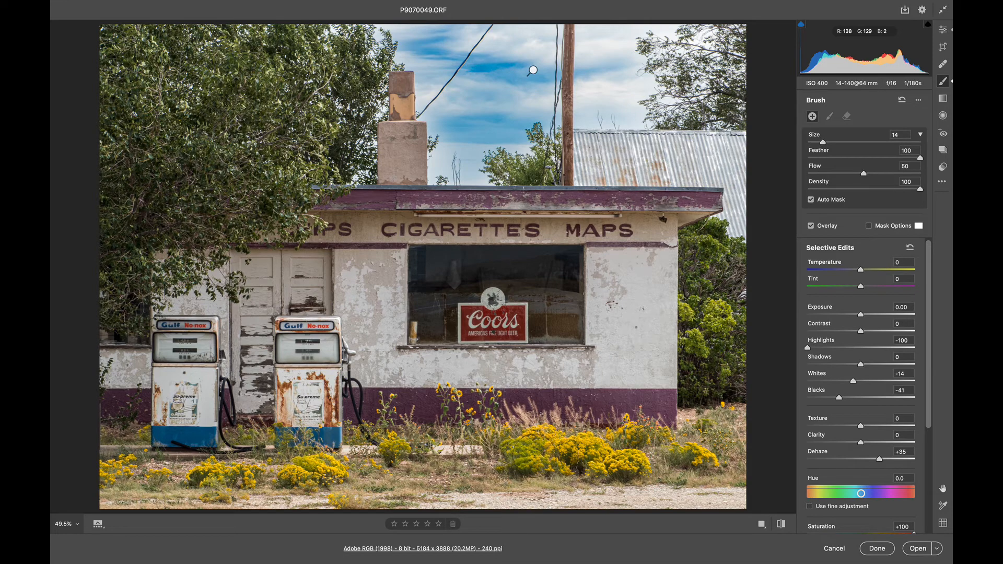
mouse_move(536, 459)
left_mouse_down()
mouse_move(542, 449)
mouse_move(565, 467)
mouse_move(604, 460)
mouse_move(546, 450)
left_mouse_up()
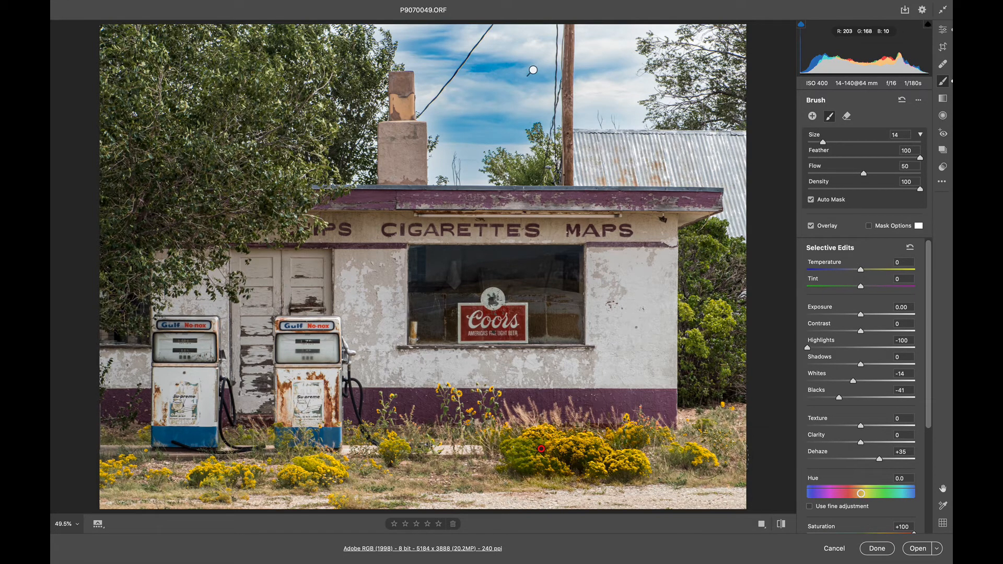
mouse_move(698, 451)
left_mouse_down()
mouse_move(687, 457)
mouse_move(622, 441)
left_mouse_up()
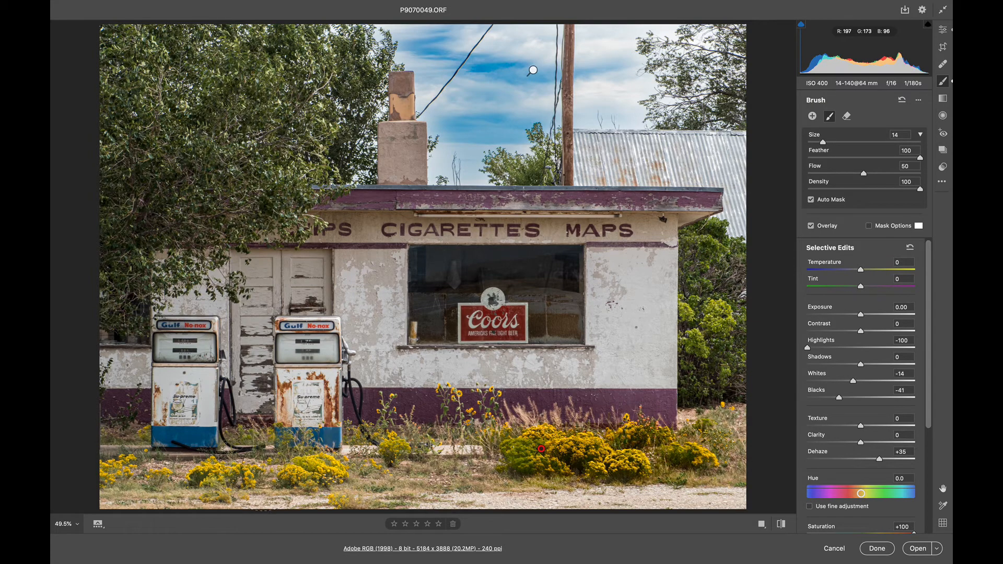
key("bracketleft")
key("bracketleft")
key("bracketleft")
key("bracketleft")
left_click_drag(320, 470, 128, 472)
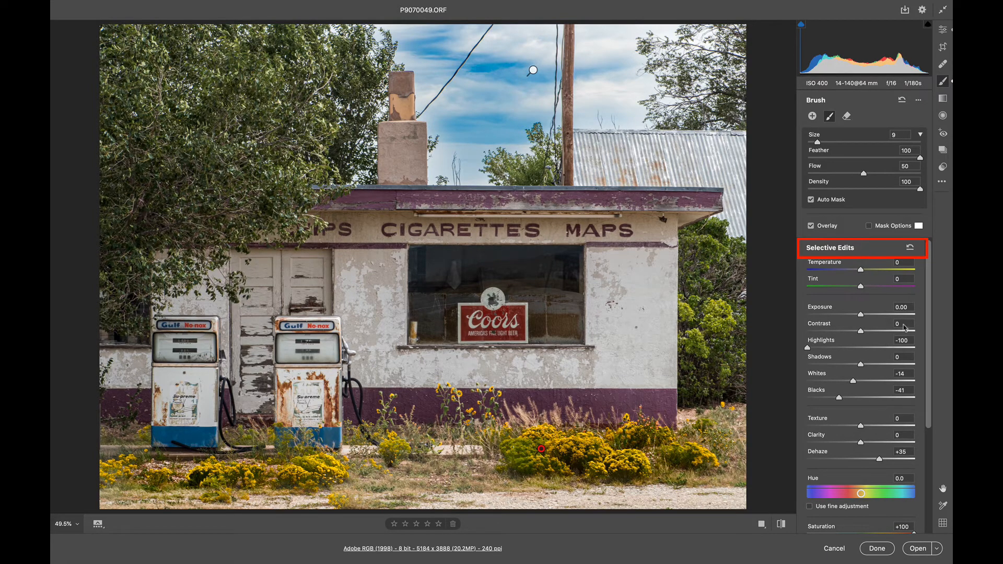
Reset the flower adjustment's selective edits, set its Saturation to -21 and Whites to +38, and exit that adjustment
left_click(910, 249)
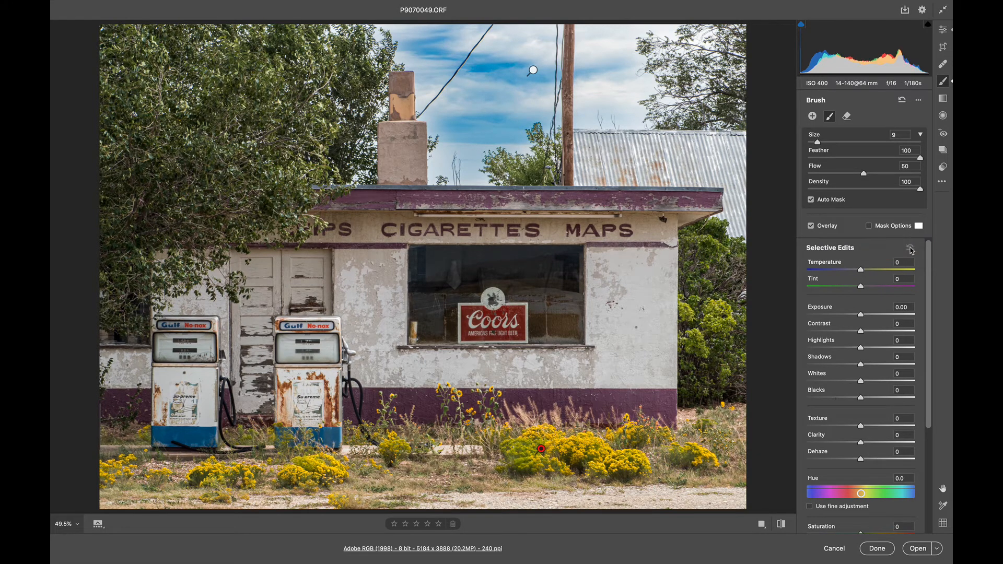
scroll(885, 441, "down", 4)
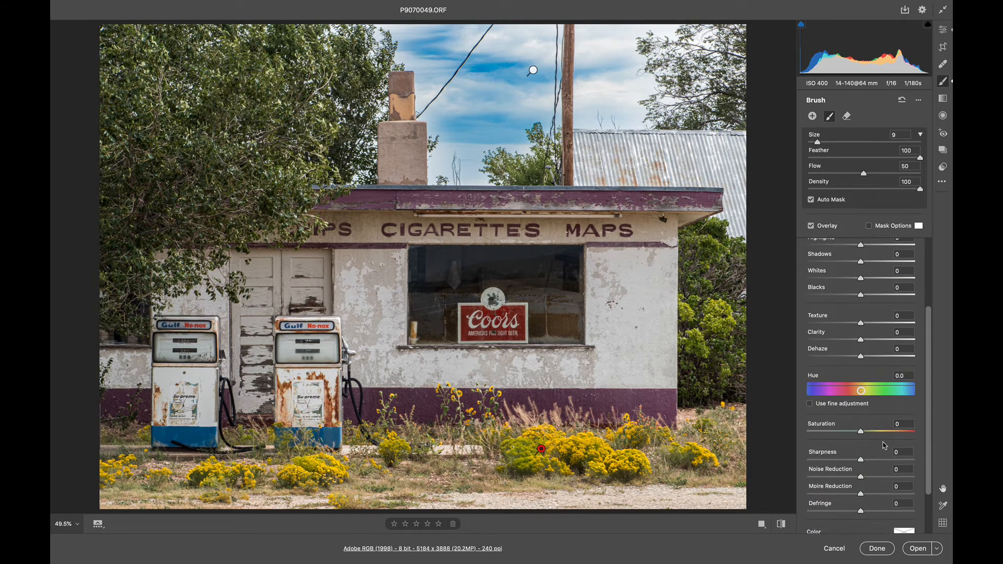
left_click_drag(861, 428, 850, 430)
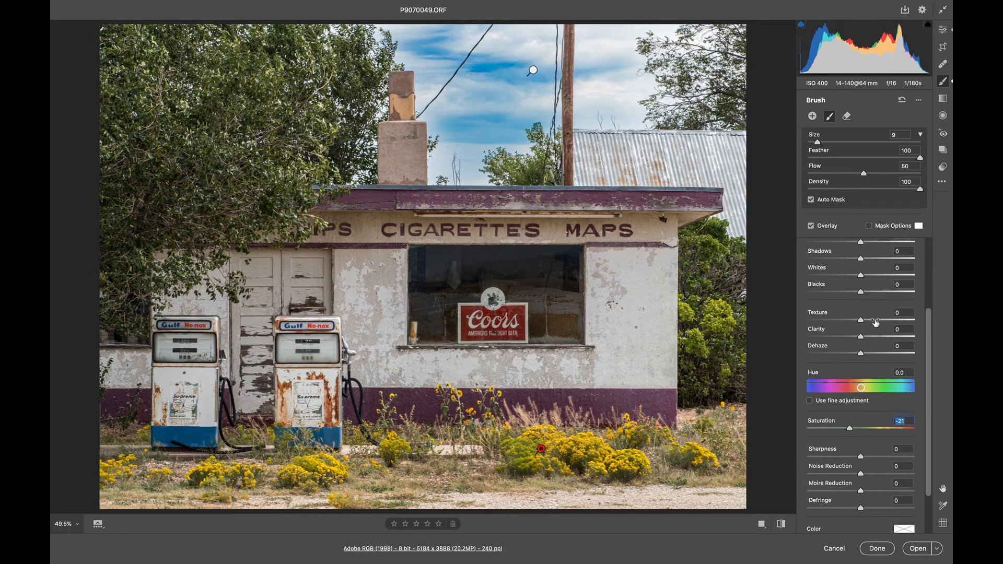
left_click_drag(860, 275, 881, 276)
key("n")
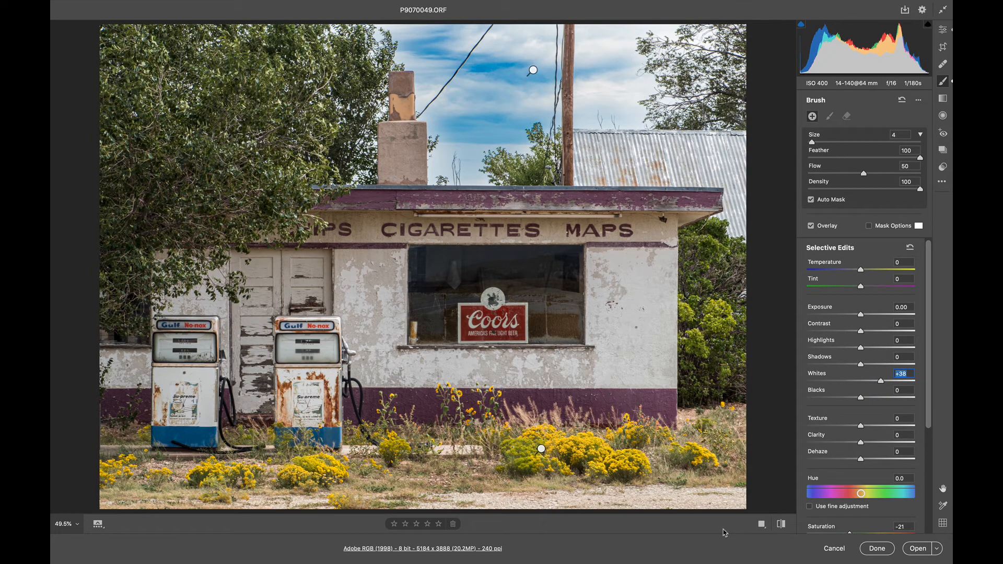
Compare the edited photo with its default settings, ending on the current edits
left_click(781, 524)
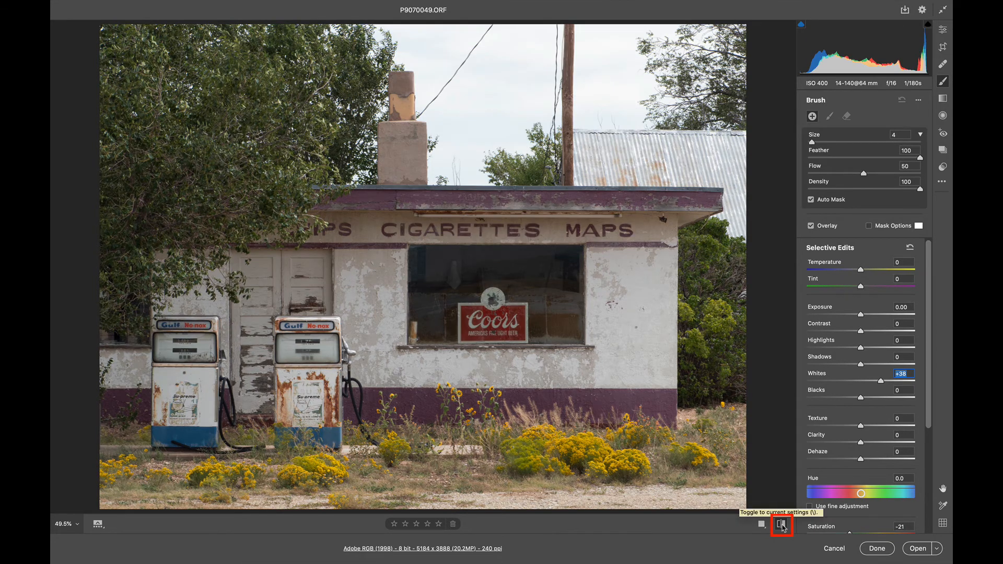
left_click(781, 525)
left_click(781, 524)
left_click(781, 525)
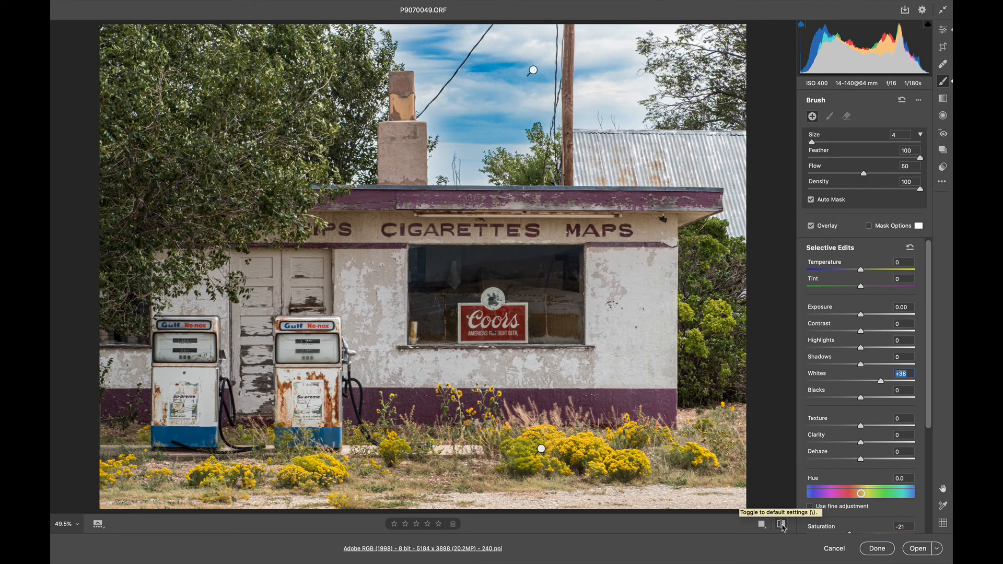